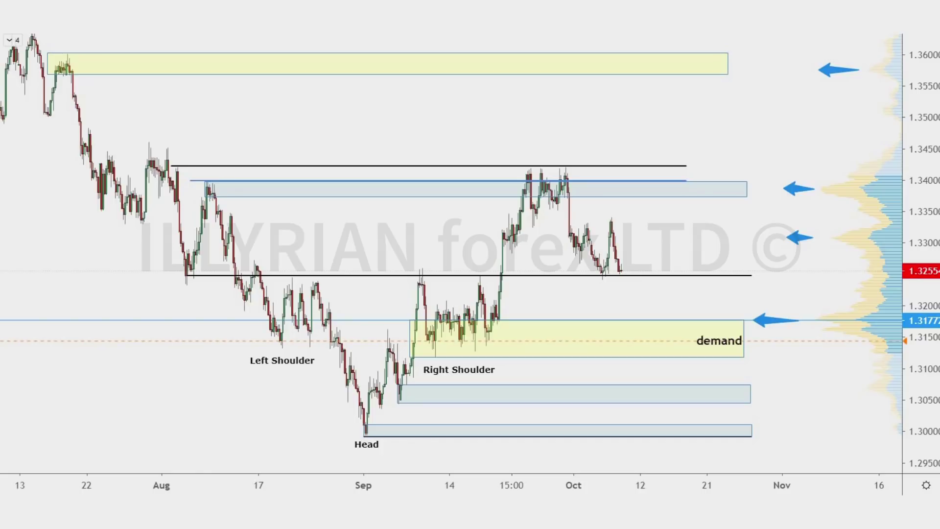
- Place a trend-based Fibonacci extension from the 30 Sep high at 1.3424, through the low near 1.3239, to the rebound high at about 1.3341
left_click(564, 165)
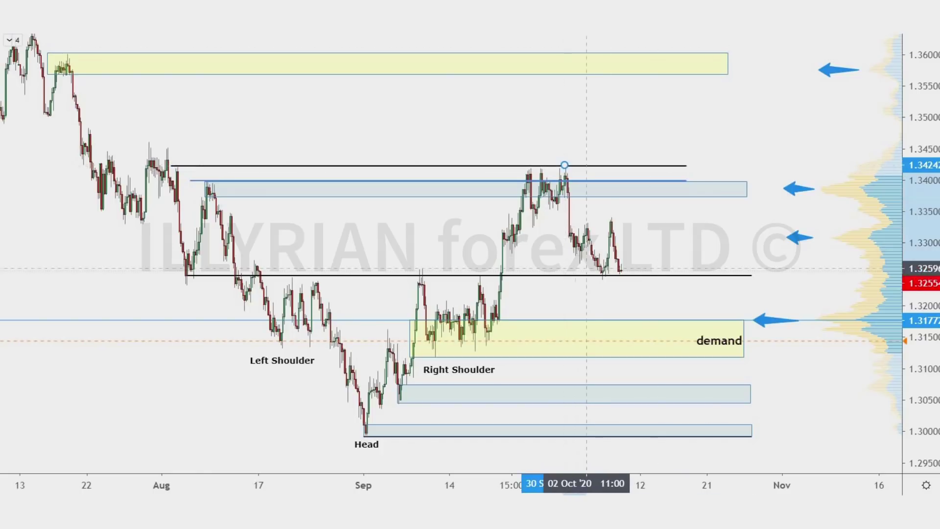
left_click(602, 281)
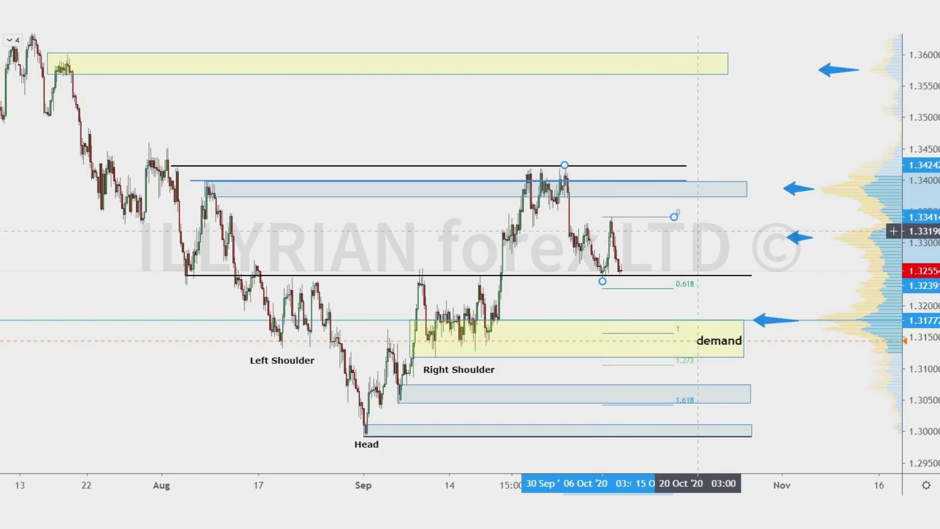
left_click(674, 216)
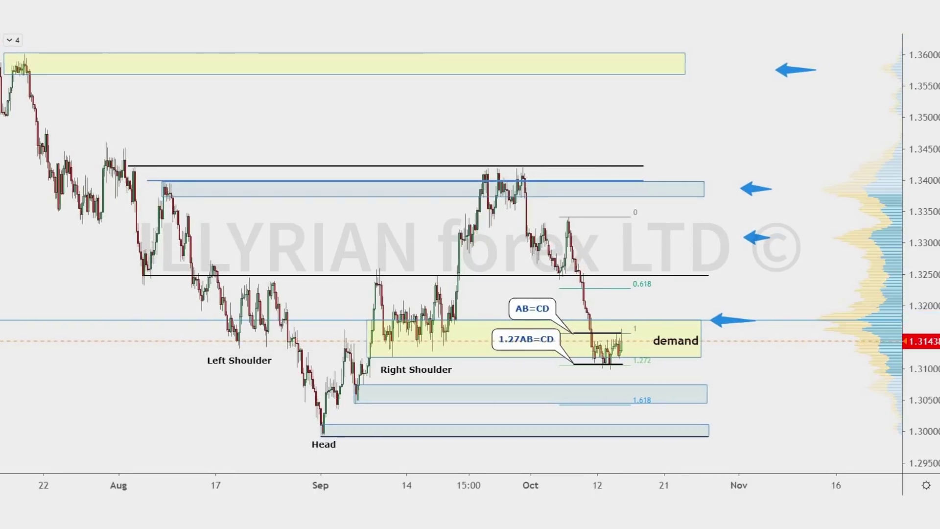
- Draw a rectangle zone over the broken black support line from 7 Oct to 26 Oct and raise its upper edge slightly
scroll(744, 264, "up", 2)
left_click_drag(633, 253, 690, 246)
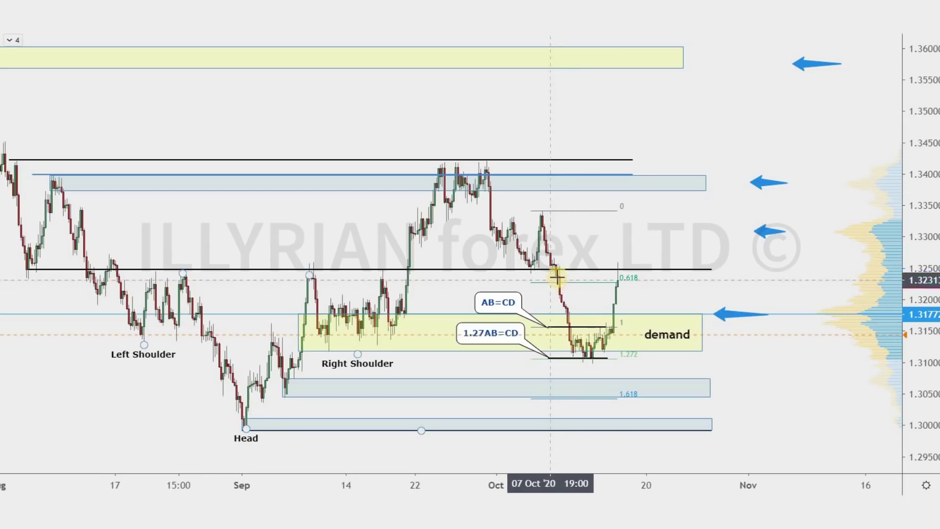
left_click(682, 260)
left_click_drag(558, 260, 552, 257)
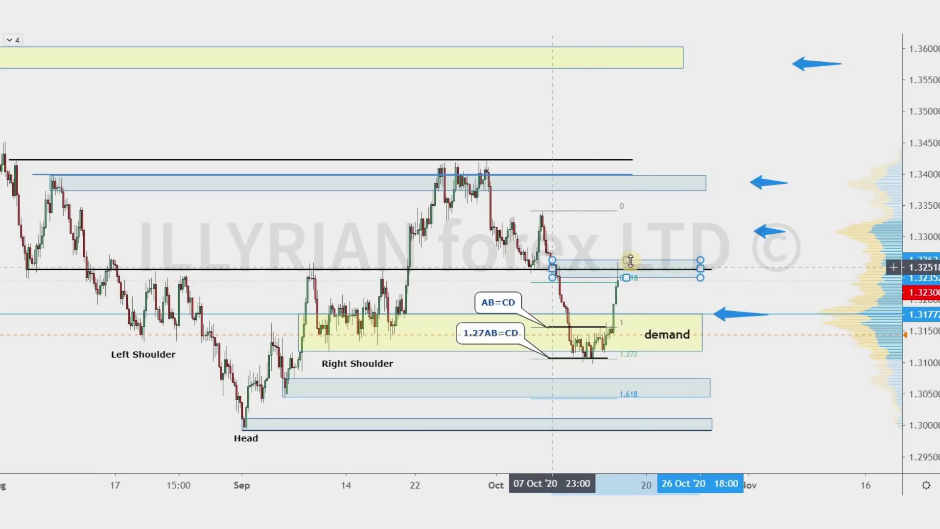
left_click(771, 275)
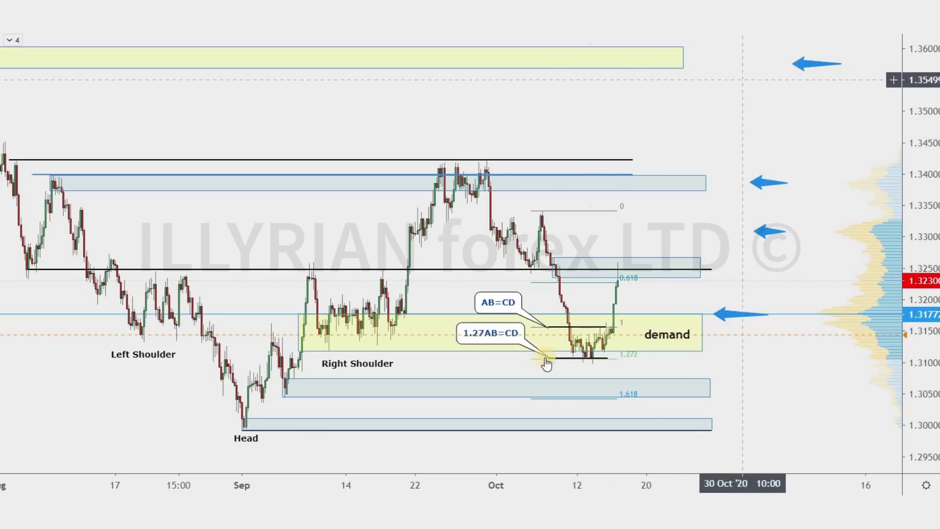
- Delete the 1.27AB=CD and AB=CD callouts and the Fibonacci extension
left_click(468, 330)
key("Delete")
left_click(497, 309)
key("Delete")
left_click(586, 211)
key("Delete")
- Reshape the yellow demand zone to start at the mid-October lows and span about 1.3145 to 1.3100
left_click_drag(919, 411, 919, 362)
left_click_drag(803, 411, 800, 320)
left_click_drag(296, 276, 568, 289)
left_click_drag(634, 299, 634, 315)
left_click_drag(634, 250, 674, 300)
left_click(582, 341)
- Delete the two short black lines that marked the AB=CD levels
left_click(587, 268)
key("Delete")
left_click(559, 310)
key("Delete")
- Draw a downward arrow from the new resistance zone to the demand zone's upper edge, and delete it
scroll(450, 326, "up", 1)
left_click_drag(451, 328, 464, 331)
left_click_drag(758, 333, 759, 338)
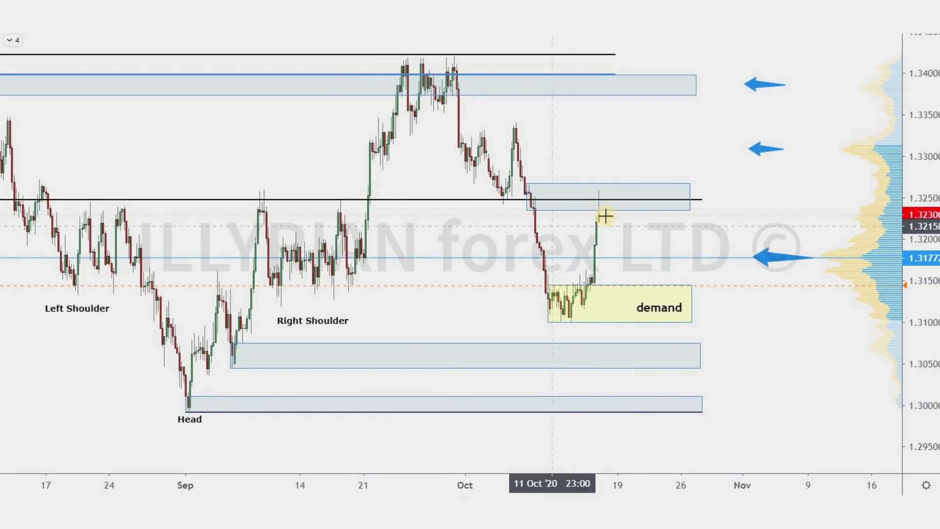
left_click_drag(605, 216, 620, 283)
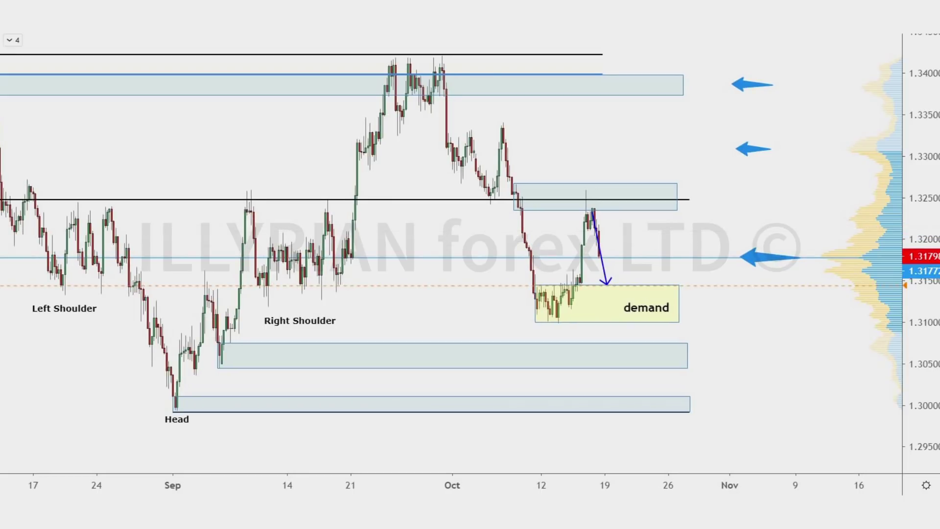
left_click_drag(509, 157, 240, 159)
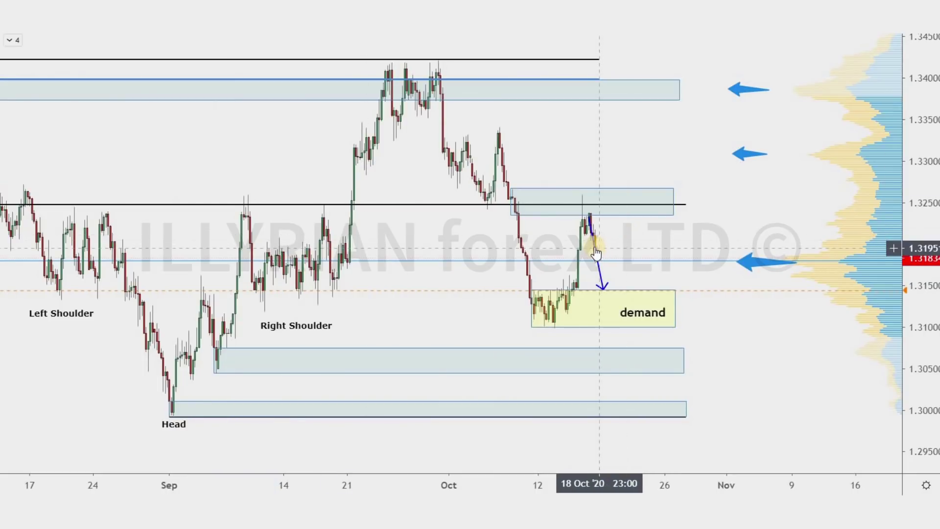
left_click(593, 249)
key("Delete")
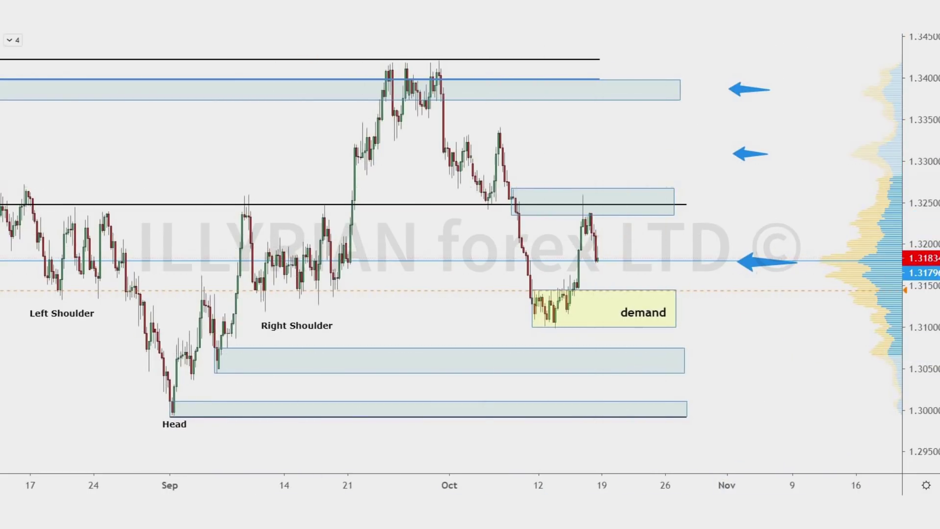
- Draw an upward arrow from the demand zone's upper edge to about 1.3305 and circle its starting point
left_click_drag(621, 289, 644, 191)
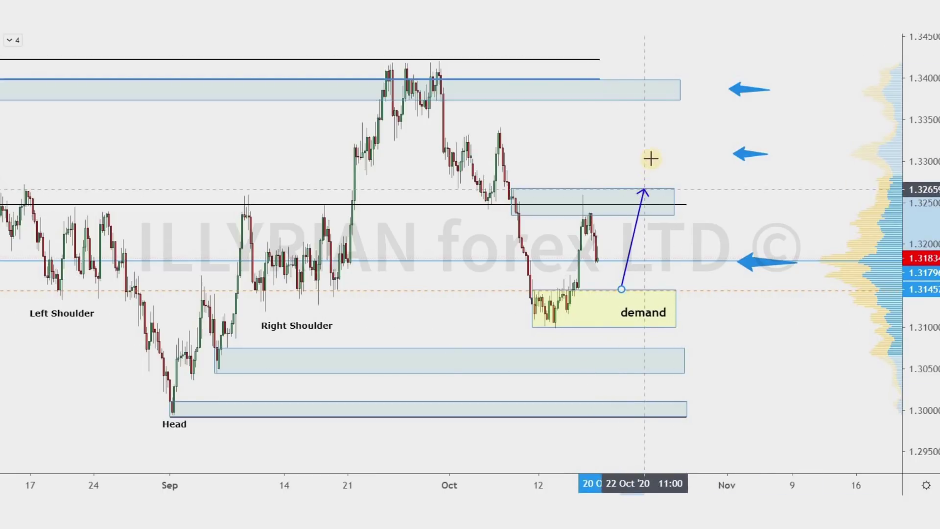
left_click(650, 157)
left_click(606, 283)
left_click(1, 99)
left_click(1, 78)
left_click(11, 180)
left_click(615, 289)
left_click(625, 292)
left_click(644, 285)
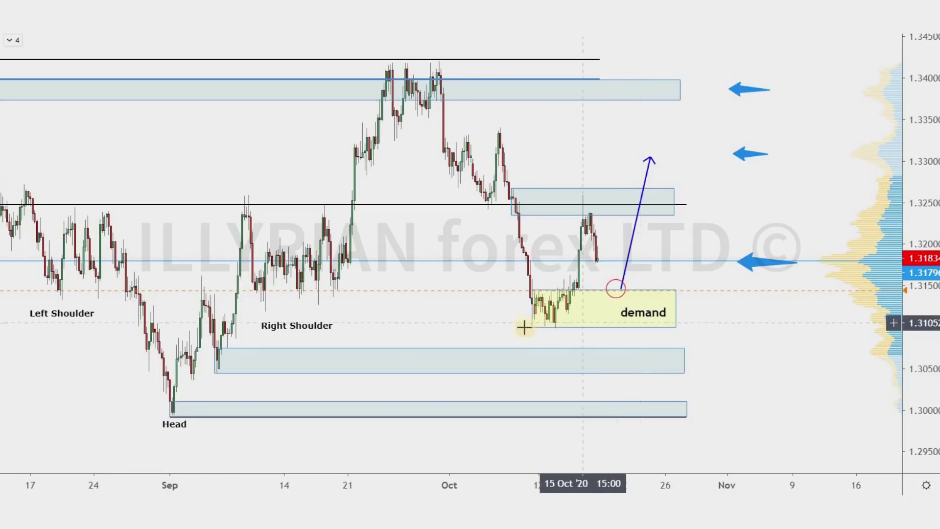
- Enlarge the red circle and move the arrow's starting point down into the demand zone
mouse_move(621, 289)
left_mouse_down()
mouse_move(631, 300)
mouse_move(626, 276)
mouse_move(617, 308)
mouse_move(595, 296)
mouse_move(612, 313)
mouse_move(630, 289)
left_mouse_up()
left_click(624, 274)
left_click(609, 295)
left_click(745, 328)
- Extend the demand zone further in time and shift its "demand" label along with it
left_click_drag(676, 308, 720, 308)
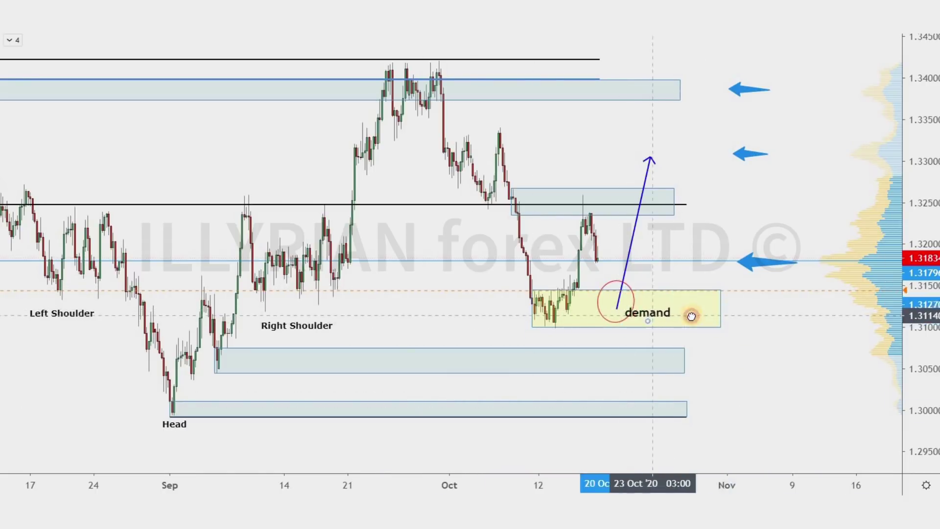
left_click_drag(648, 315, 691, 314)
left_click(788, 400)
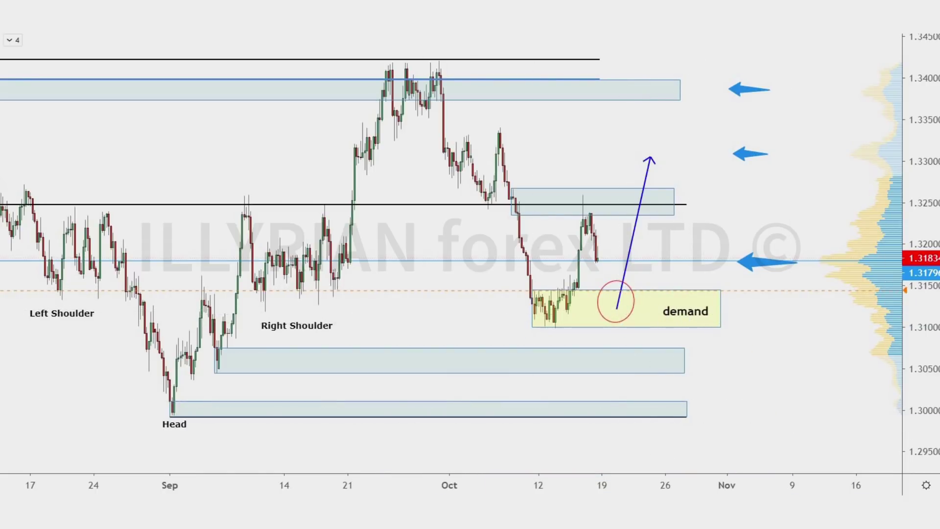
- Place a trend-based Fibonacci extension from the early-October high at about 1.3340, through the 1.3100 low, to the 1.3257 high
left_click(496, 128)
left_click(553, 326)
left_click(703, 196)
left_click(811, 367)
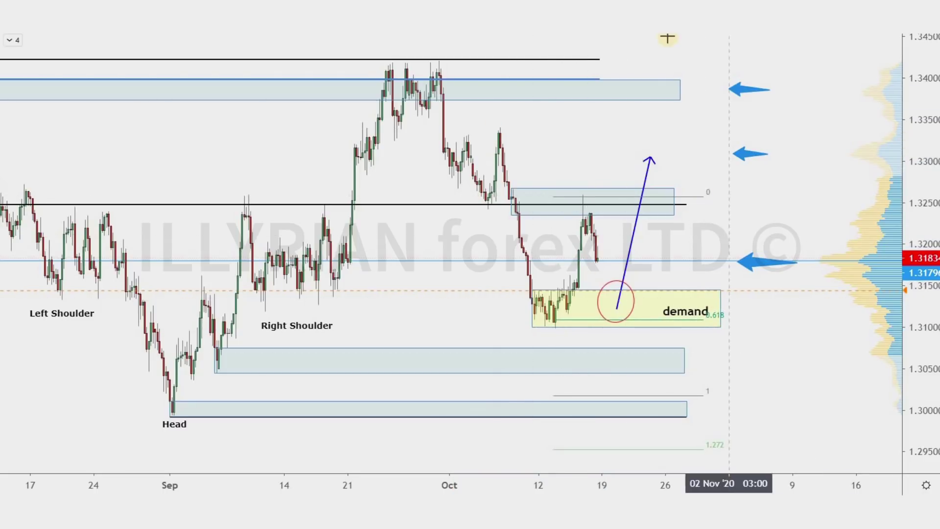
- Draw a short black horizontal line at about 1.3015 along the extension's 1 level, from 19 Oct to 27 Oct
left_click(612, 397)
left_click(684, 397)
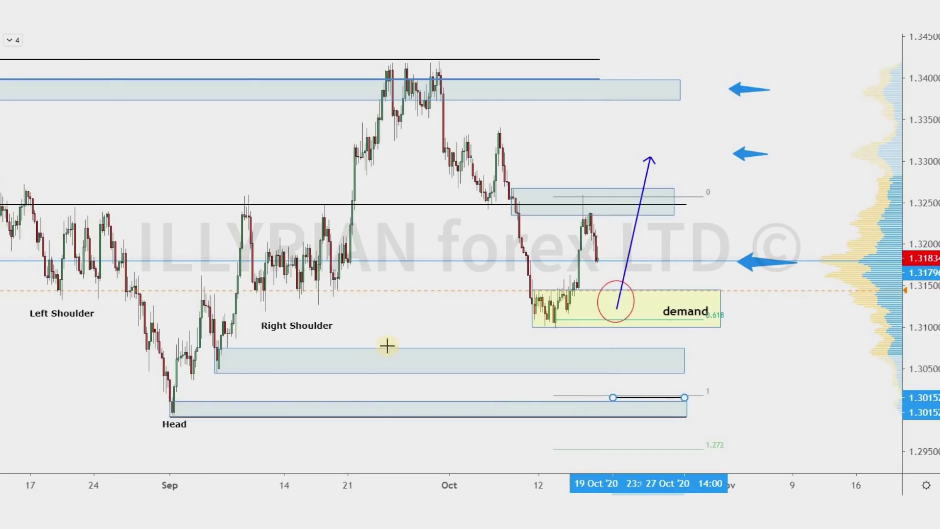
left_click(420, 354)
- Draw an ABCD pattern from the October high to the short black line, and an arrow rising from D to about 1.3375
left_click(497, 128)
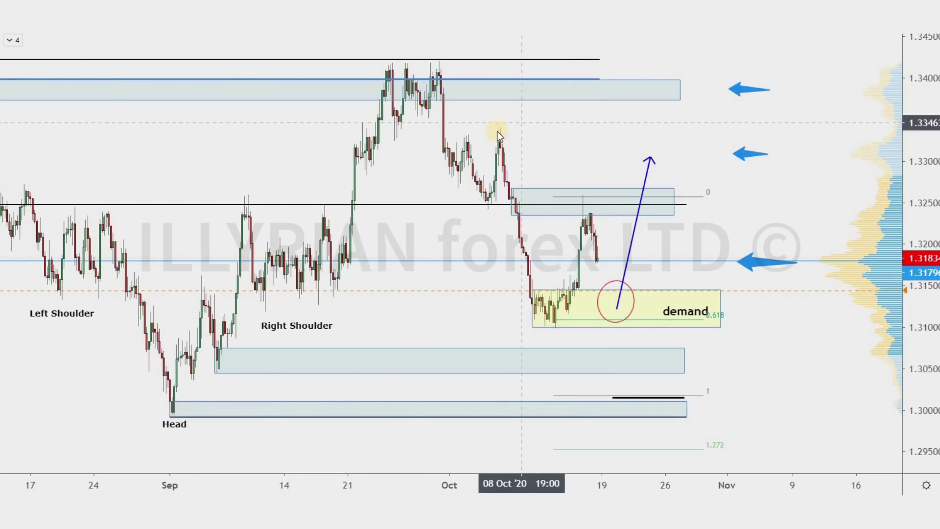
left_click(555, 327)
left_click(584, 204)
left_click(630, 398)
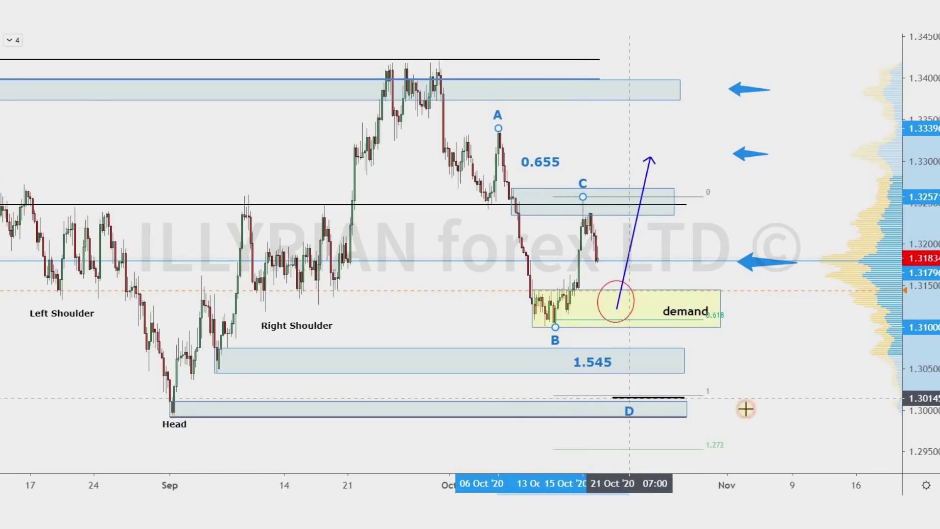
left_click(653, 399)
left_click(716, 99)
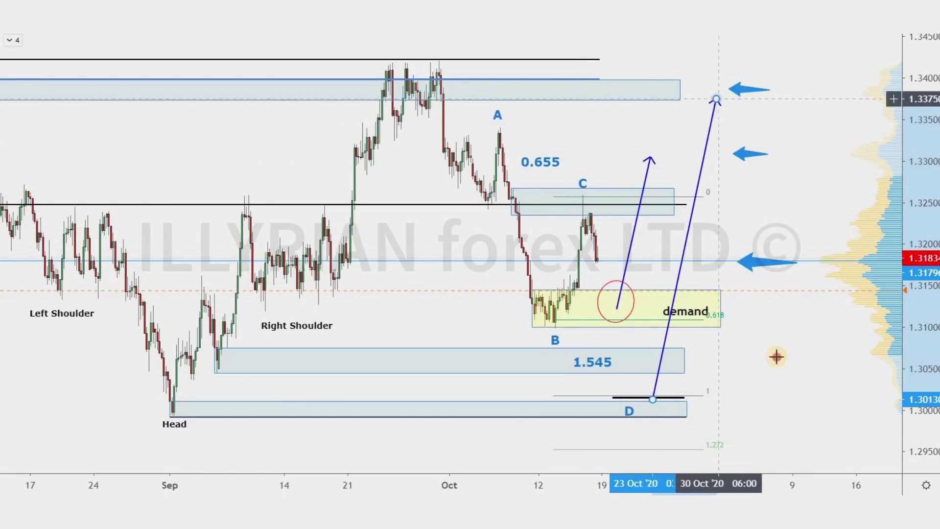
- Place upward arrow marks below the Head low and below the projected D point
left_click_drag(784, 391, 782, 369)
left_click(2, 98)
left_click(49, 344)
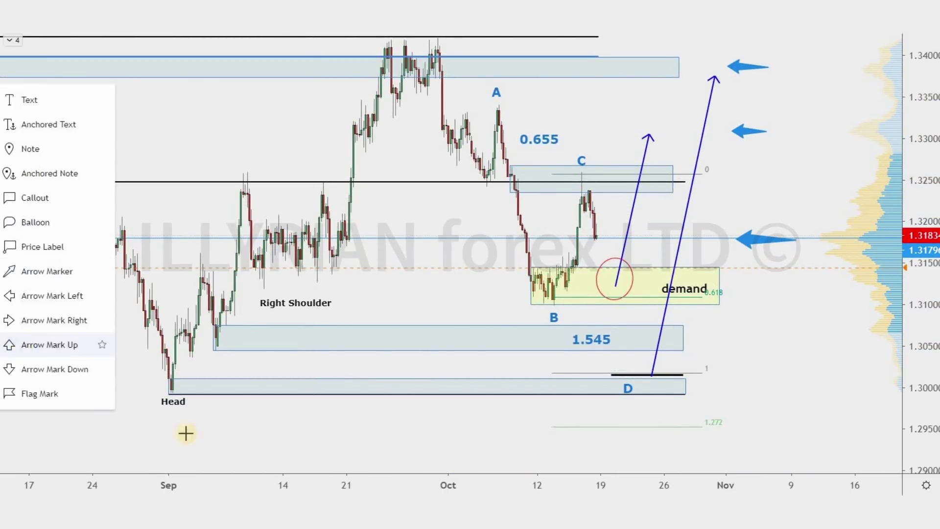
left_click(168, 425)
left_click(664, 423)
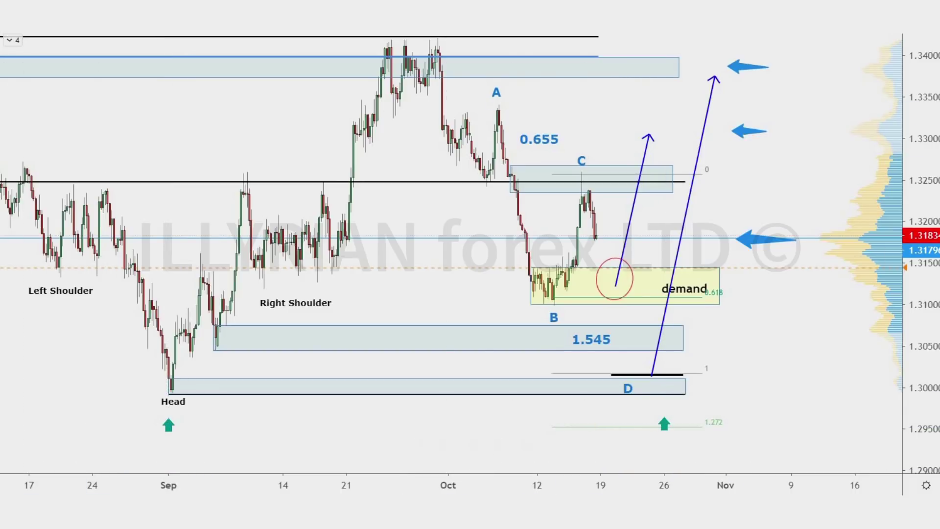
- Add the text "double bottom" between the two upward arrow marks, just under the lowest zone
left_click(357, 425)
type("double bottom")
left_click(633, 426)
left_click_drag(387, 439, 408, 414)
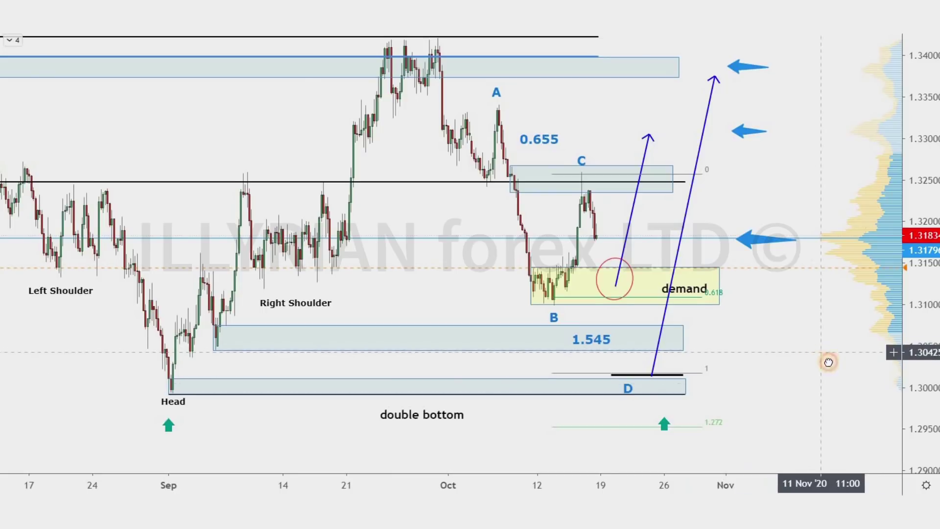
left_click_drag(820, 354, 831, 367)
left_click_drag(848, 409, 849, 411)
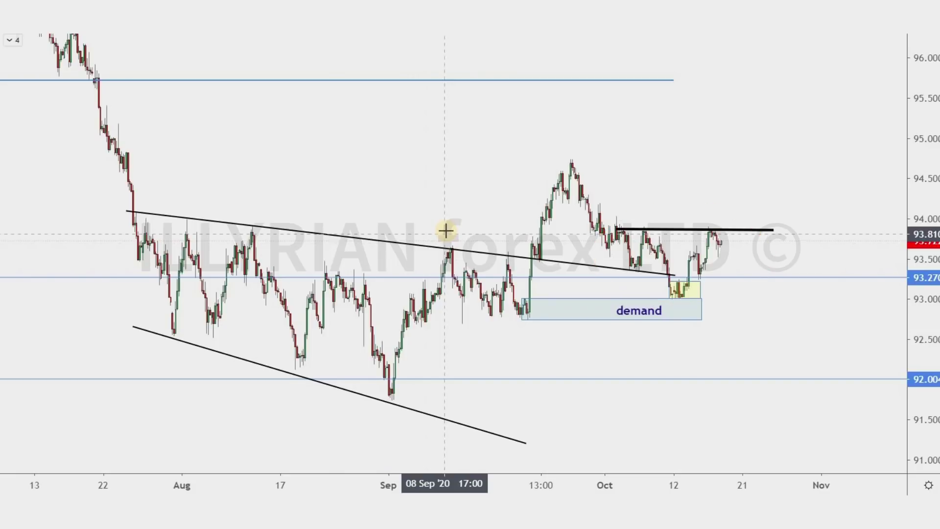
- Label the September and October swing points H, L, HH and HL on the chart with the falling channel
left_click(445, 230)
type("H")
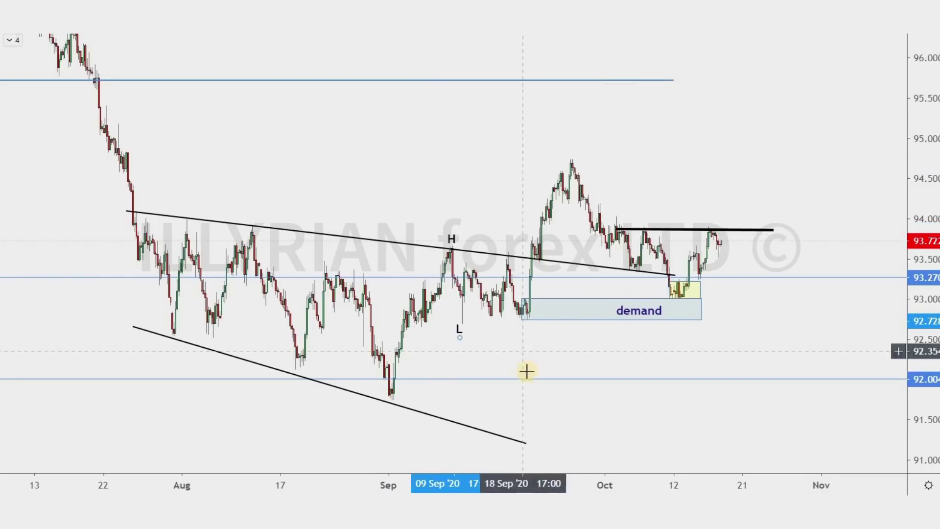
type("H")
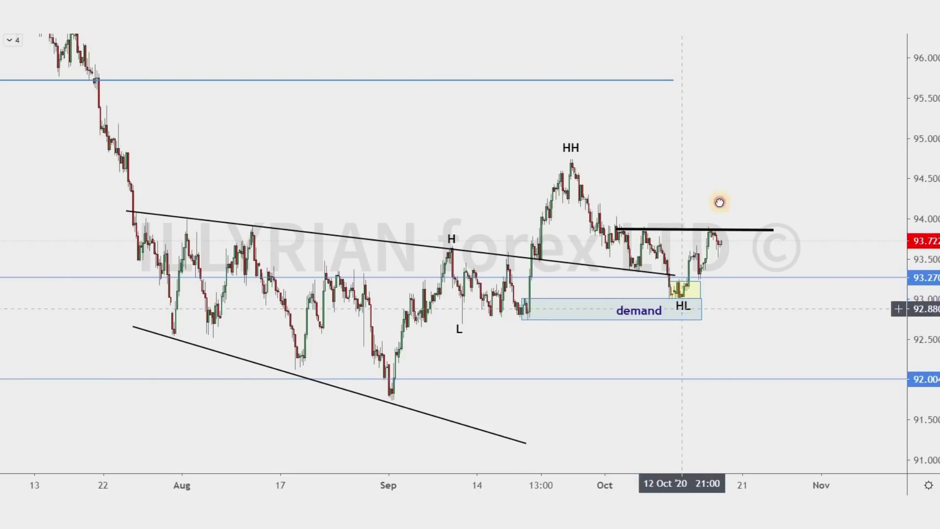